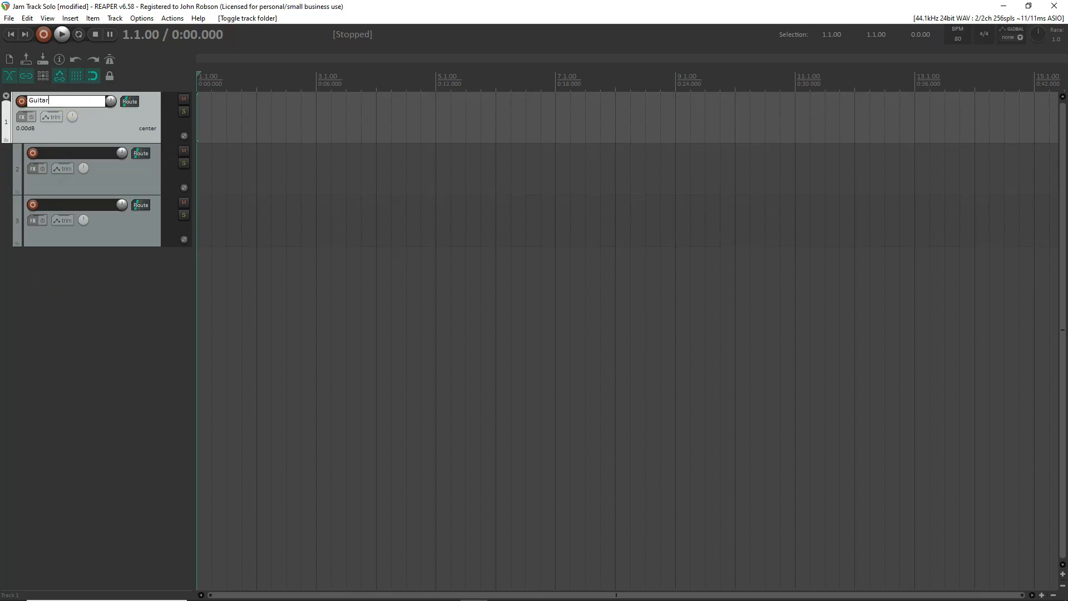
- Name the folder track Guitar and pan its first child track 100% left and its second child track 100% right
key(Return)
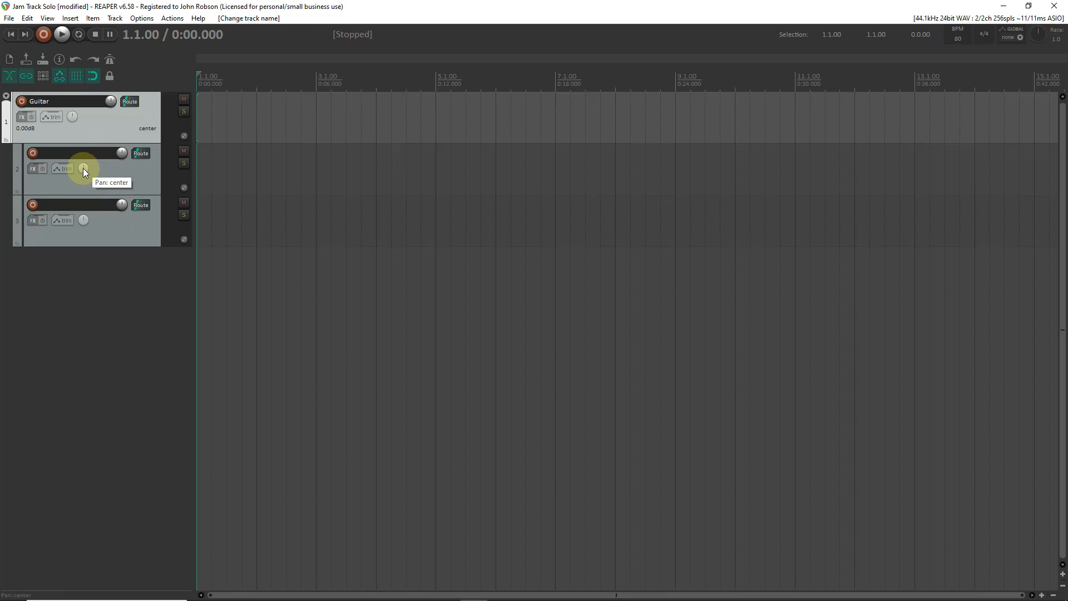
mouse_move(83, 168)
mouse_down()
mouse_move(83, 212)
mouse_move(83, 176)
mouse_up()
drag(84, 220, 89, 208)
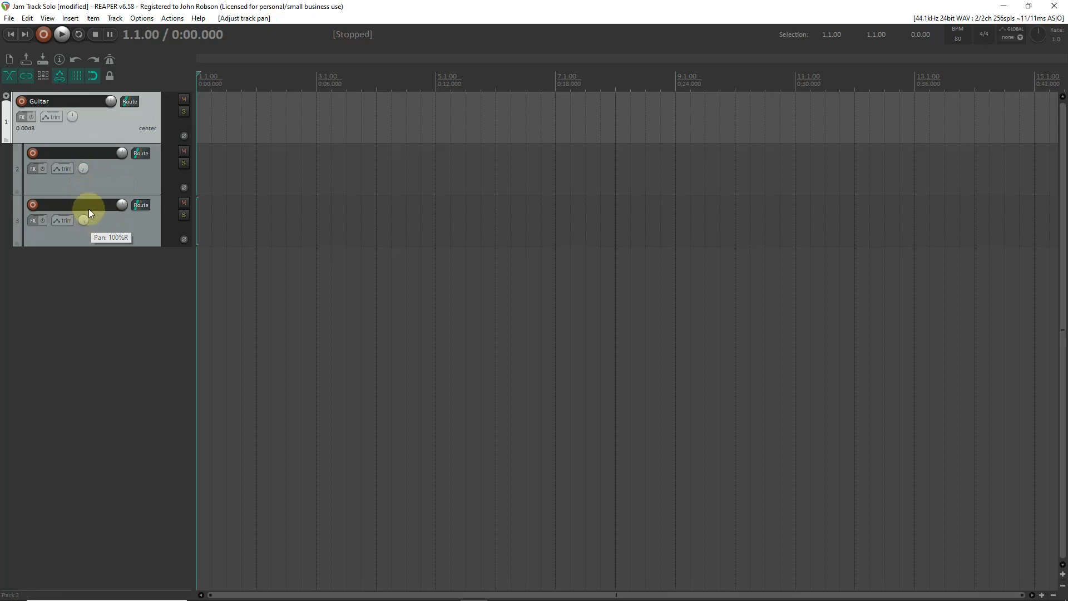
click(143, 174)
click(139, 224)
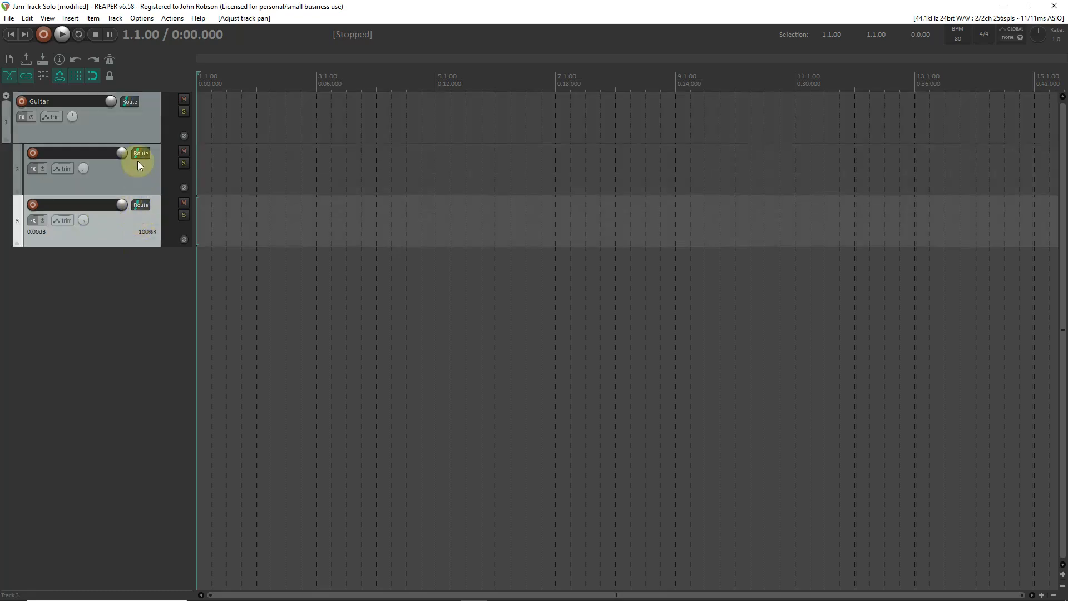
click(139, 127)
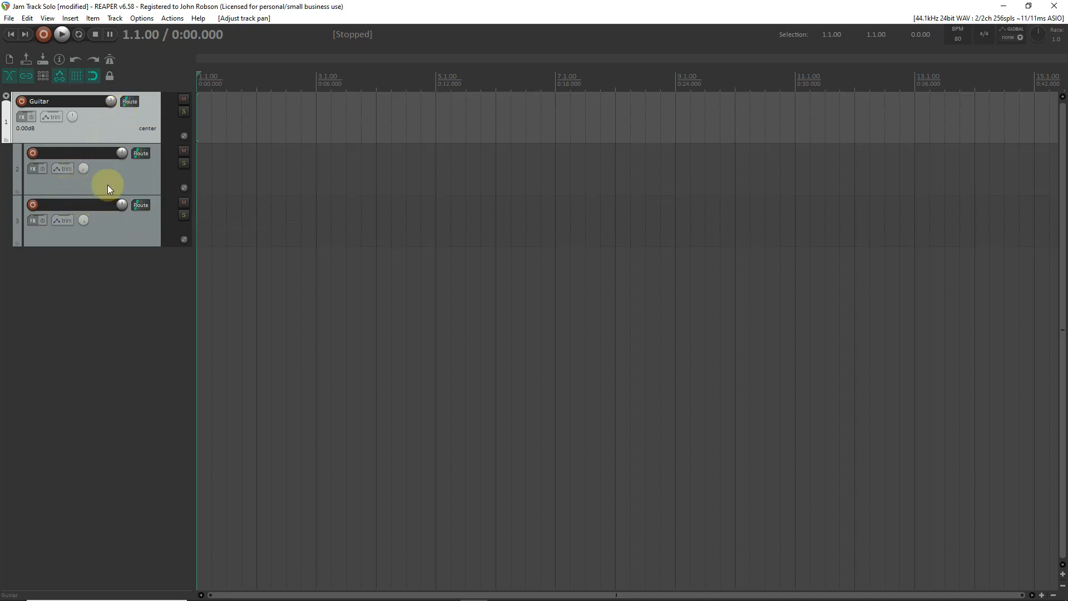
- Add the ReaDelay effect to track 3 and load its ADT preset
click(33, 219)
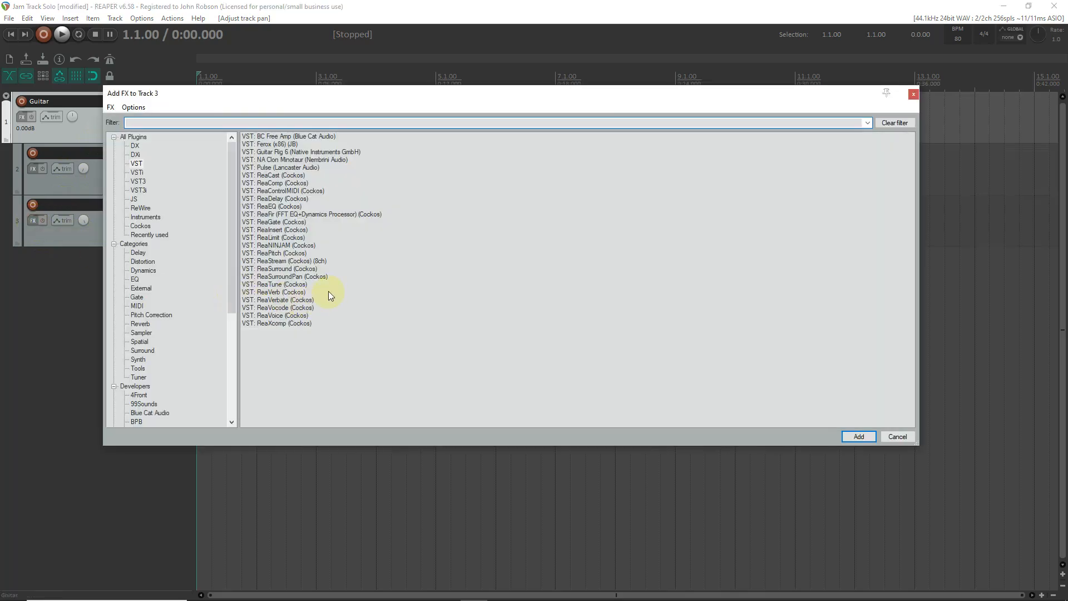
click(893, 437)
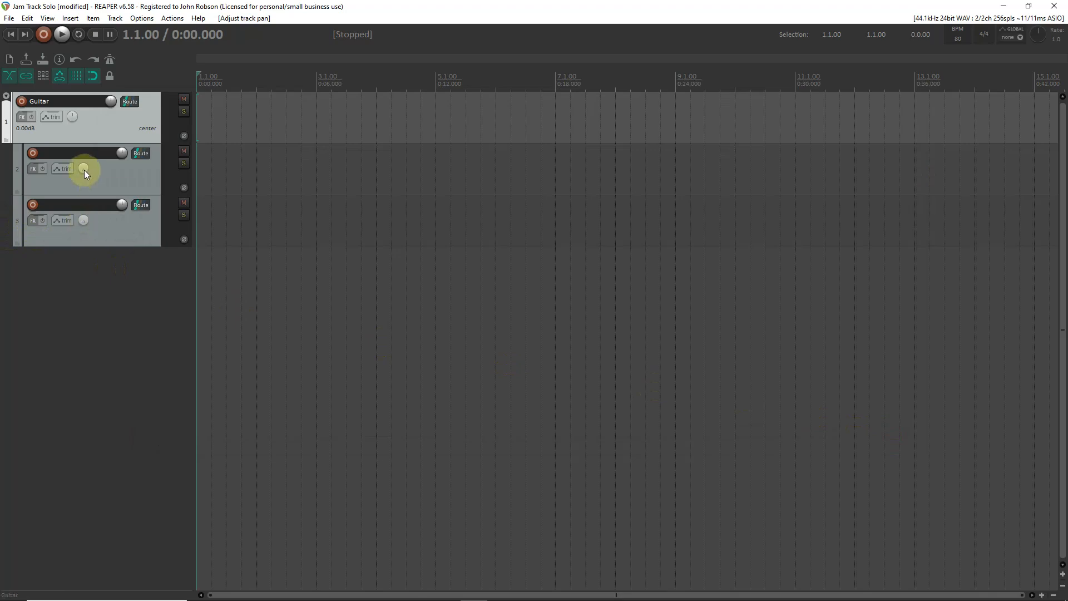
click(34, 221)
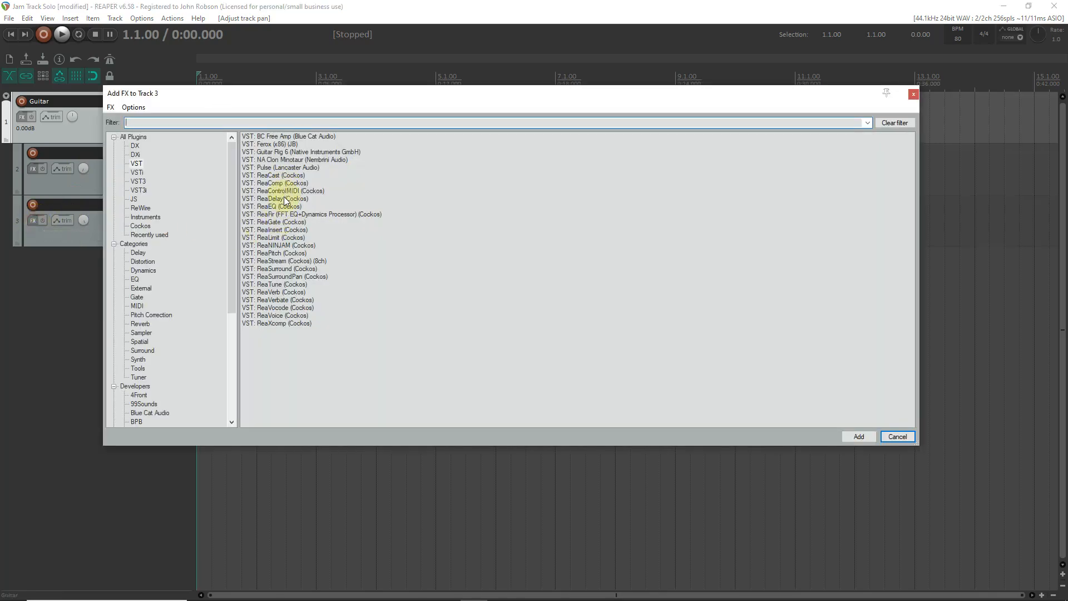
double_click(284, 199)
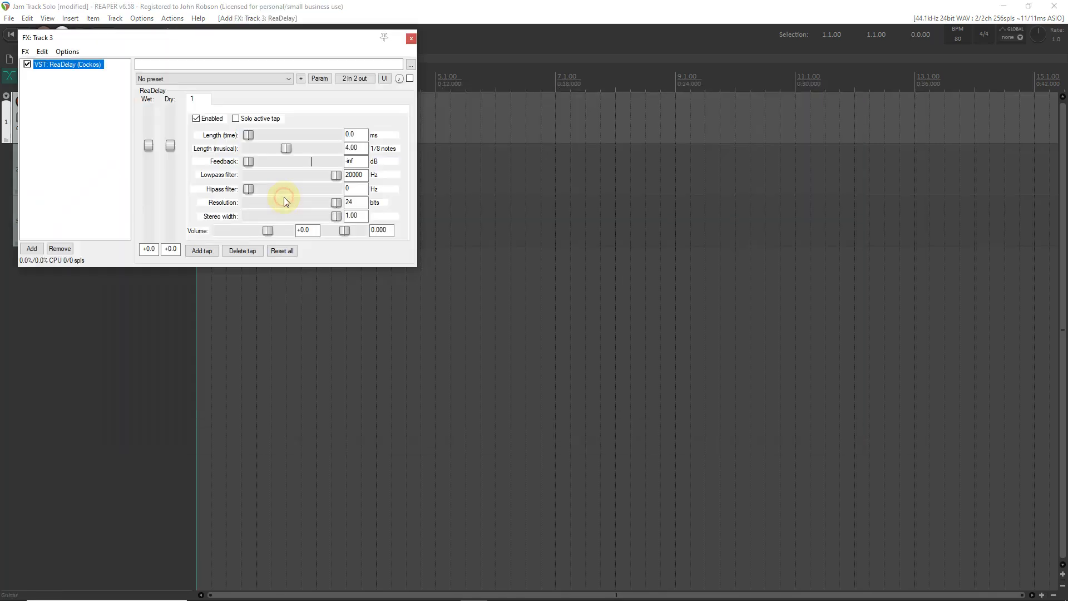
click(284, 81)
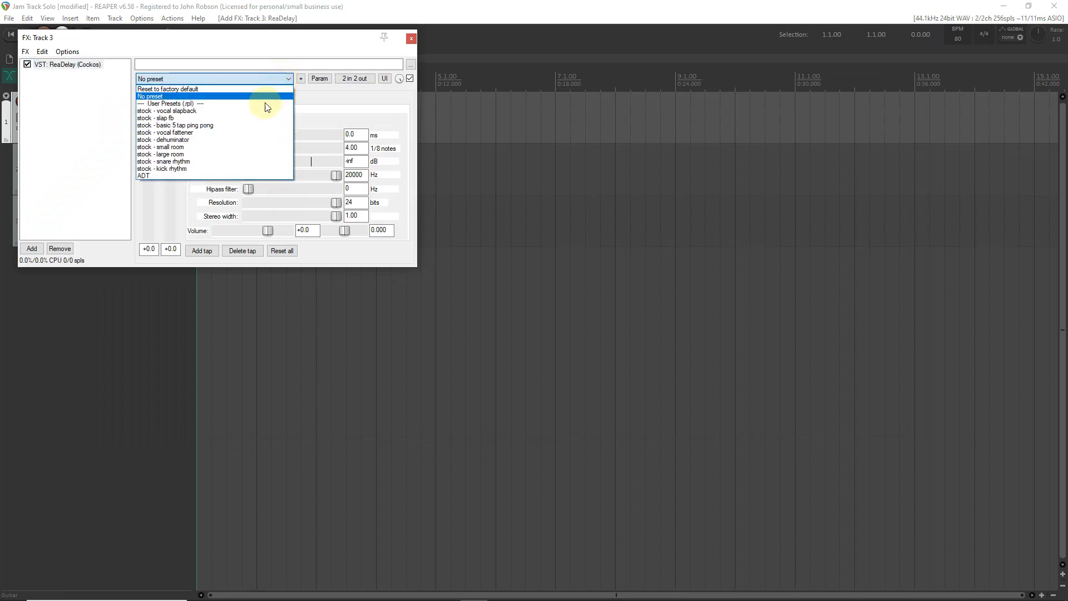
click(214, 178)
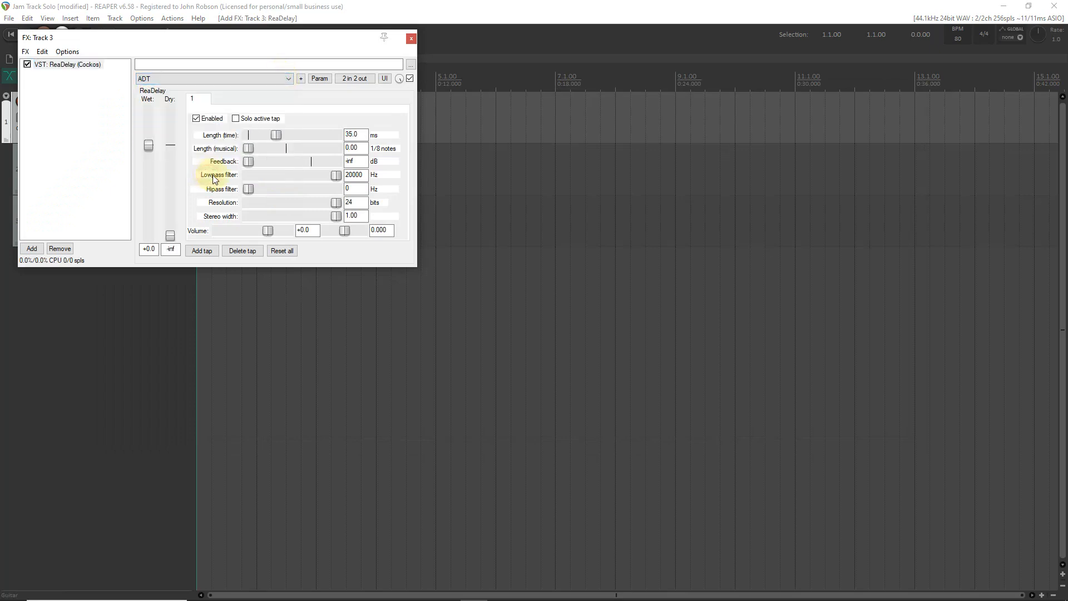
click(411, 39)
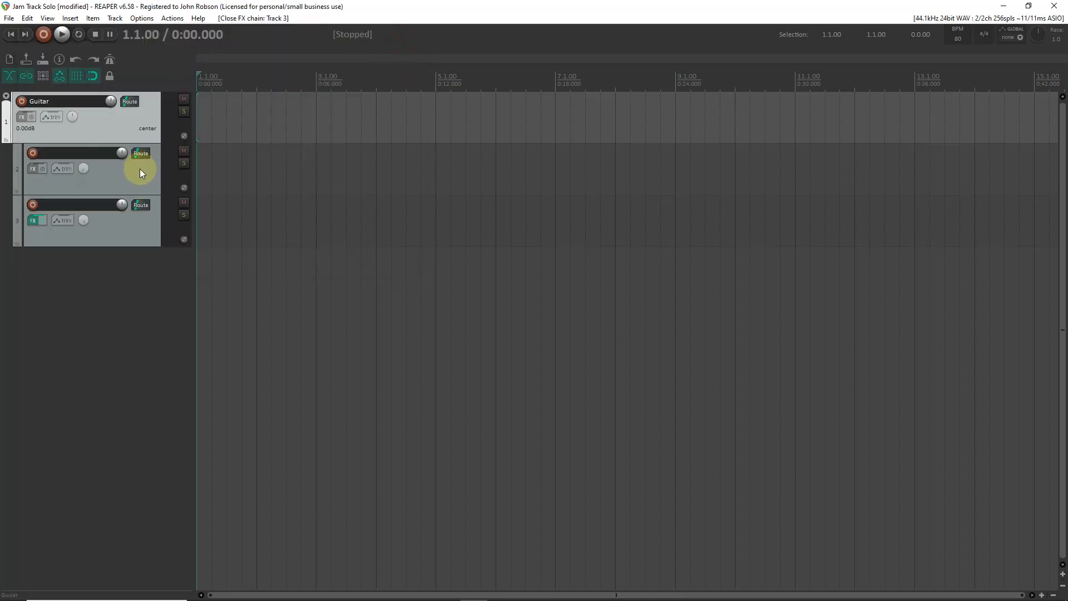
click(140, 169)
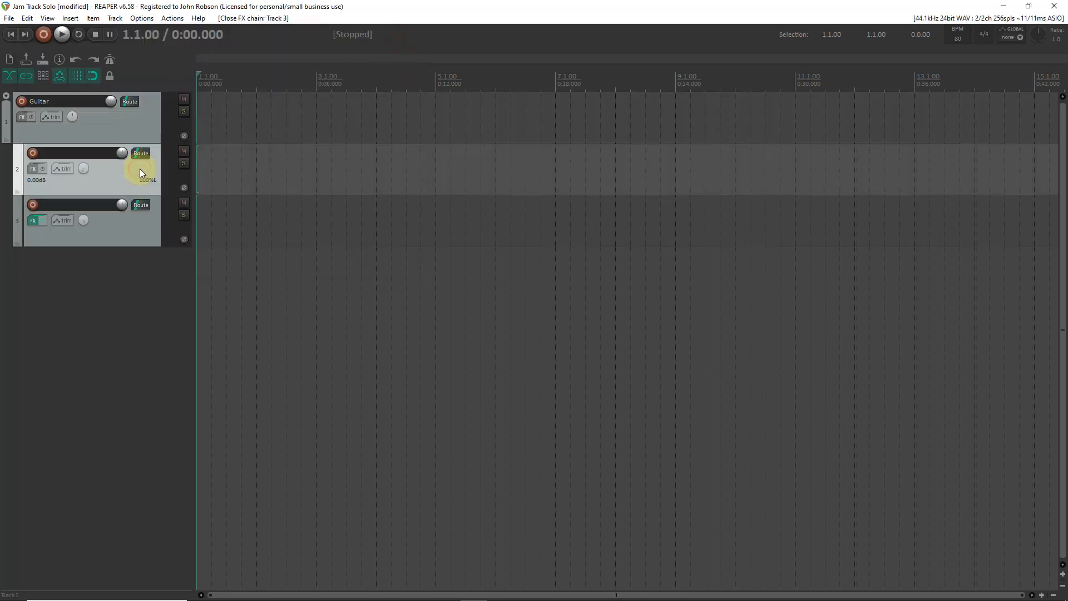
click(138, 228)
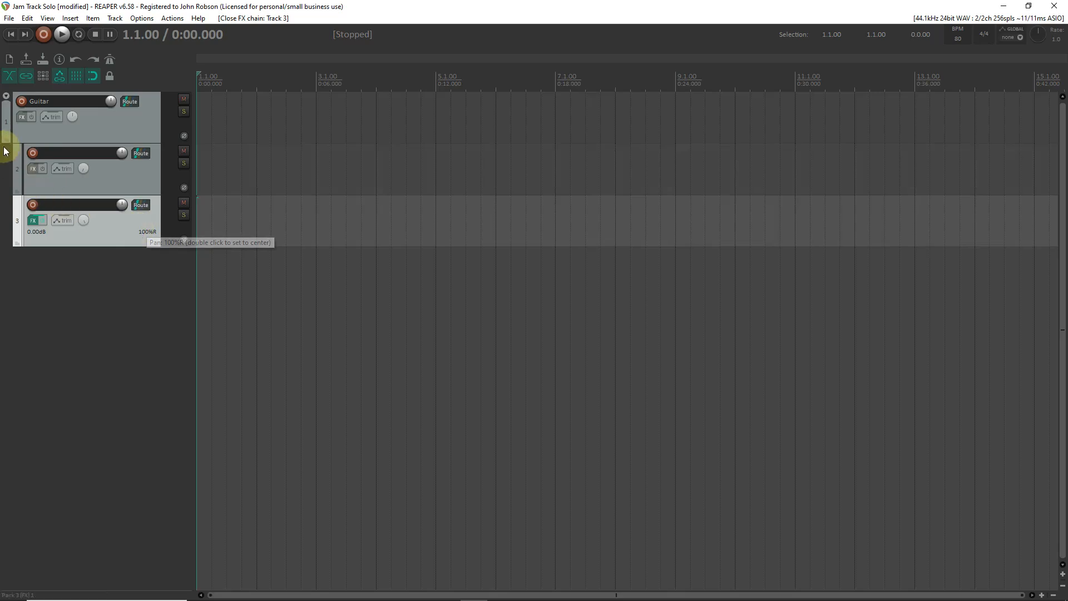
- Add ReaDelay to the Guitar folder track with the preset "stock - basic 5 tap ping pong"
click(24, 117)
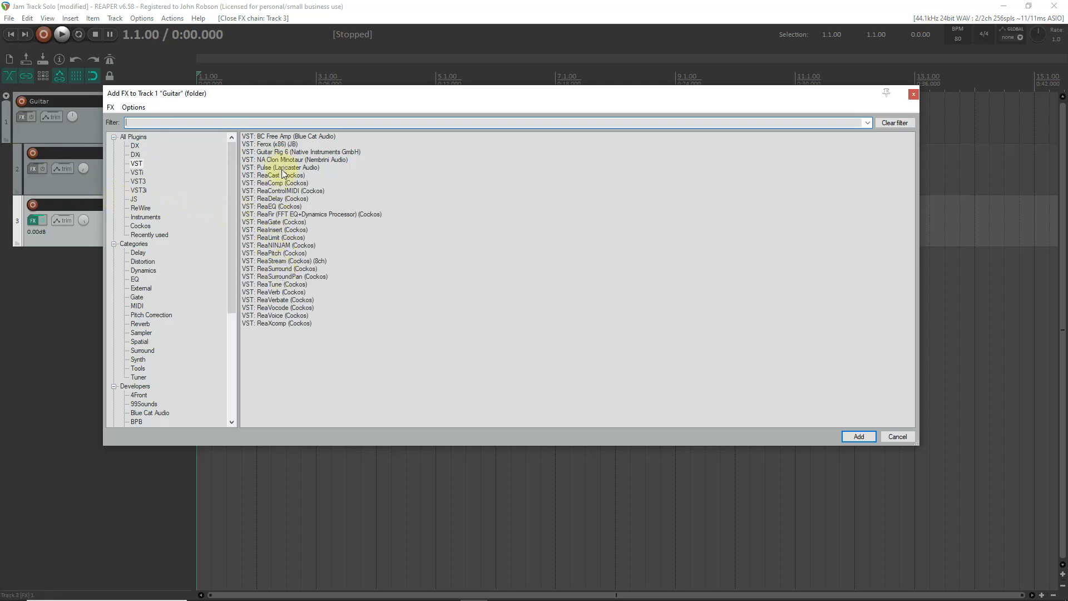
double_click(283, 199)
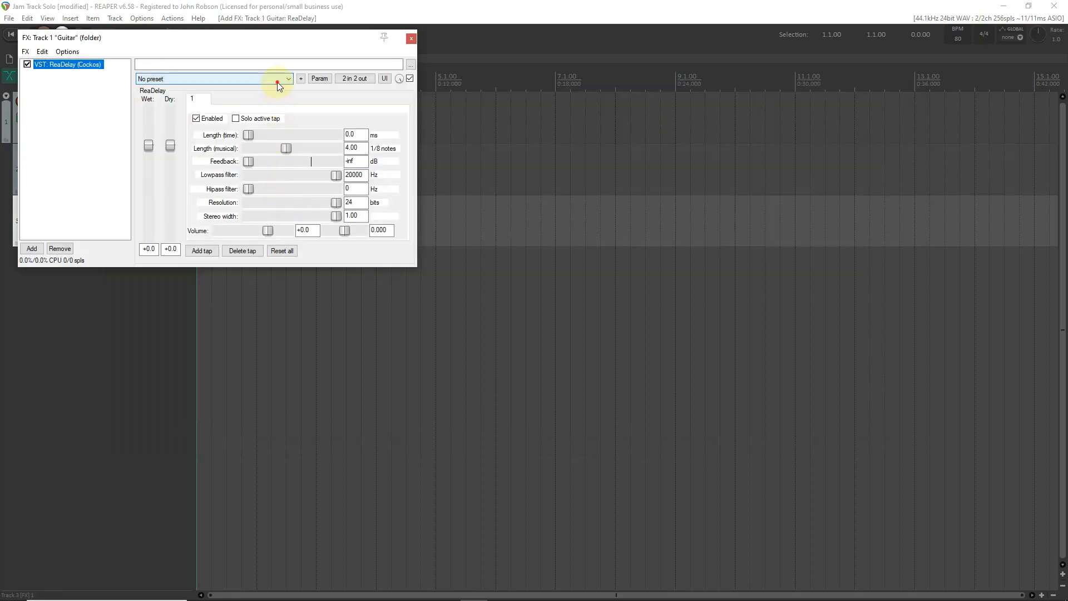
click(277, 82)
click(259, 127)
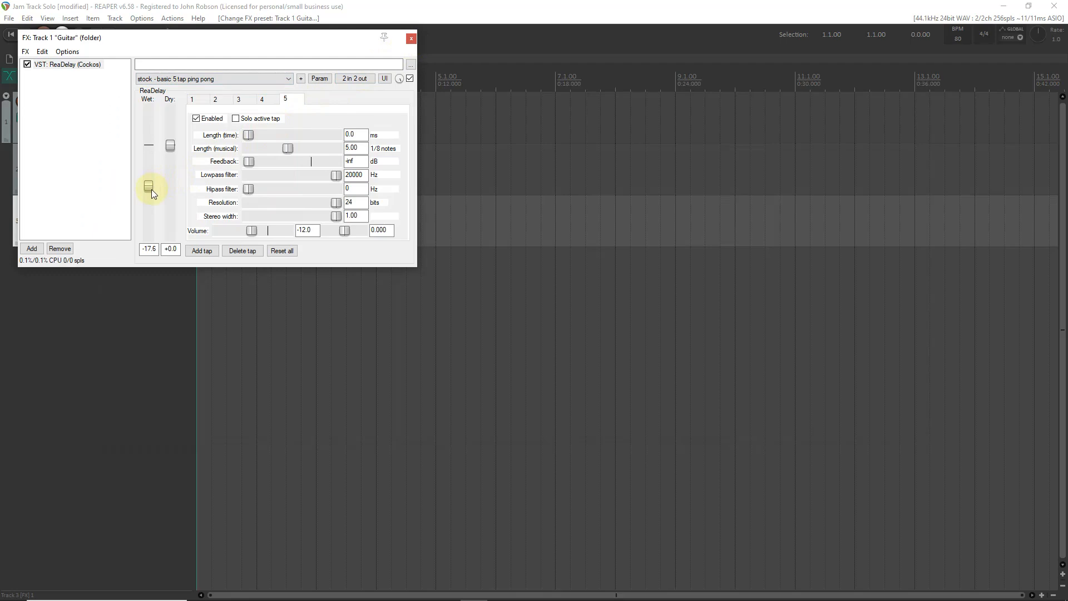
click(412, 39)
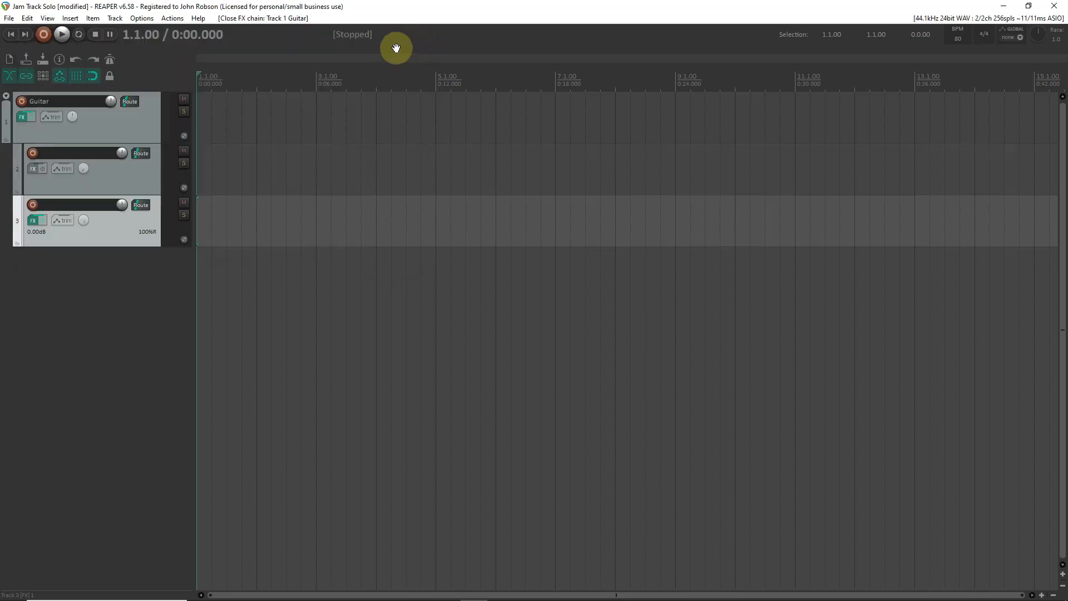
- Add ReaVerb after the delay on the Guitar folder track and load the Room Reverb preset
click(21, 118)
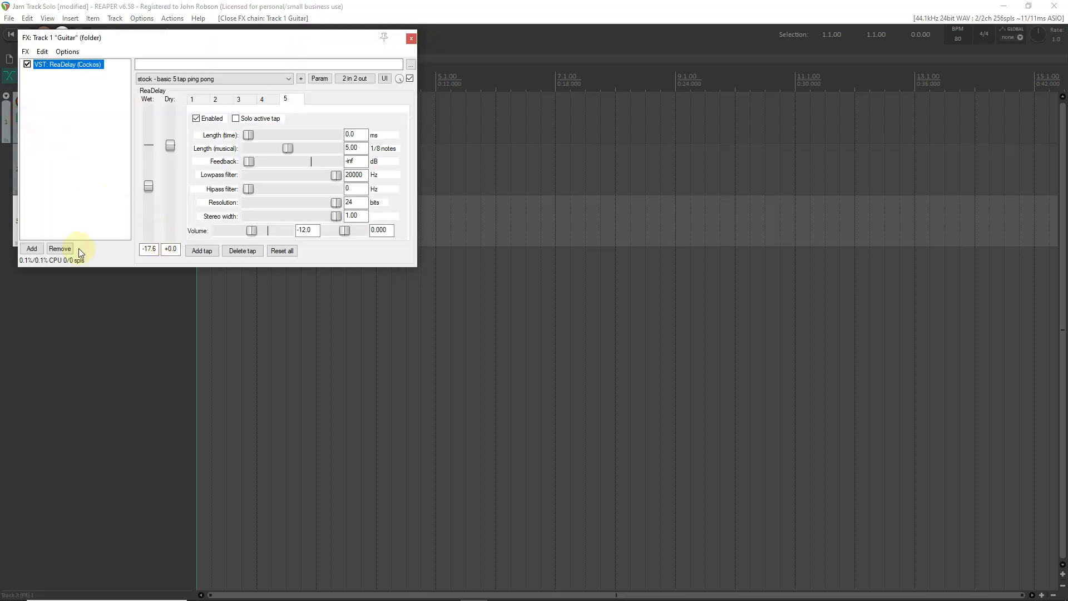
click(32, 247)
double_click(285, 292)
click(268, 82)
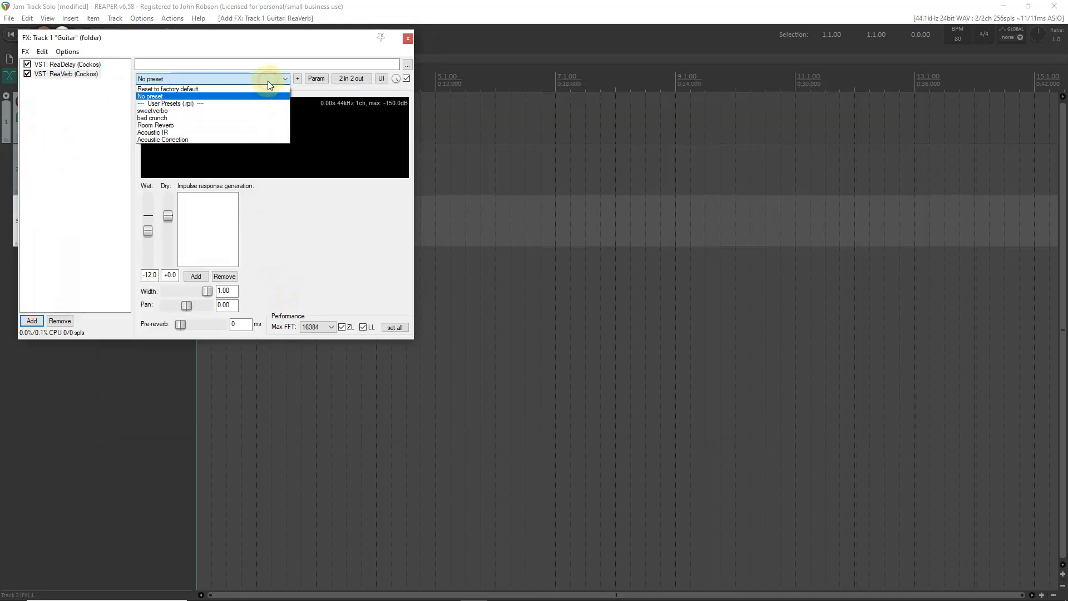
click(243, 126)
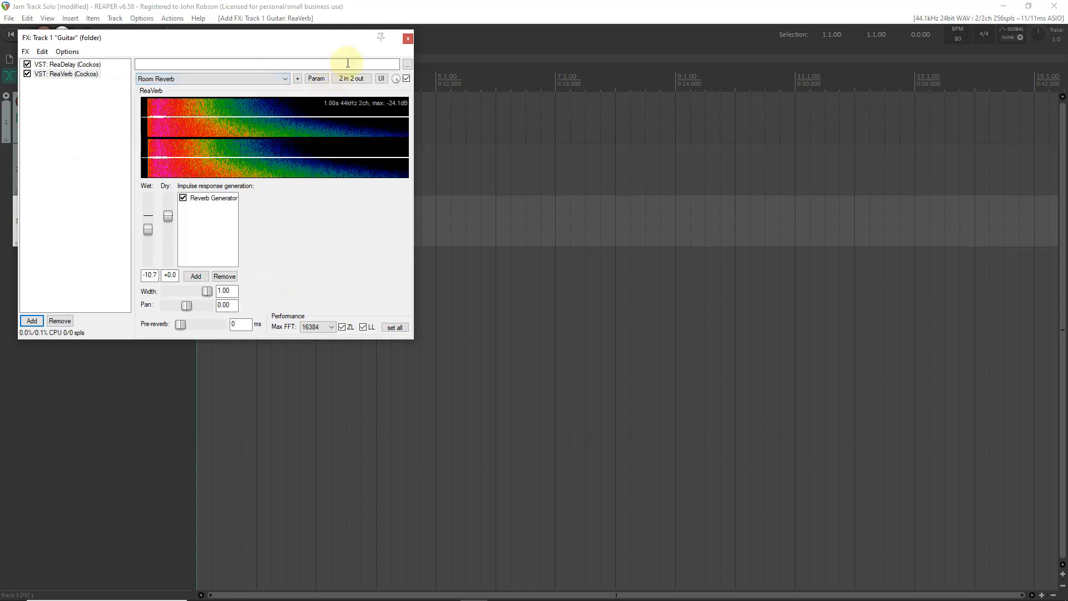
click(409, 39)
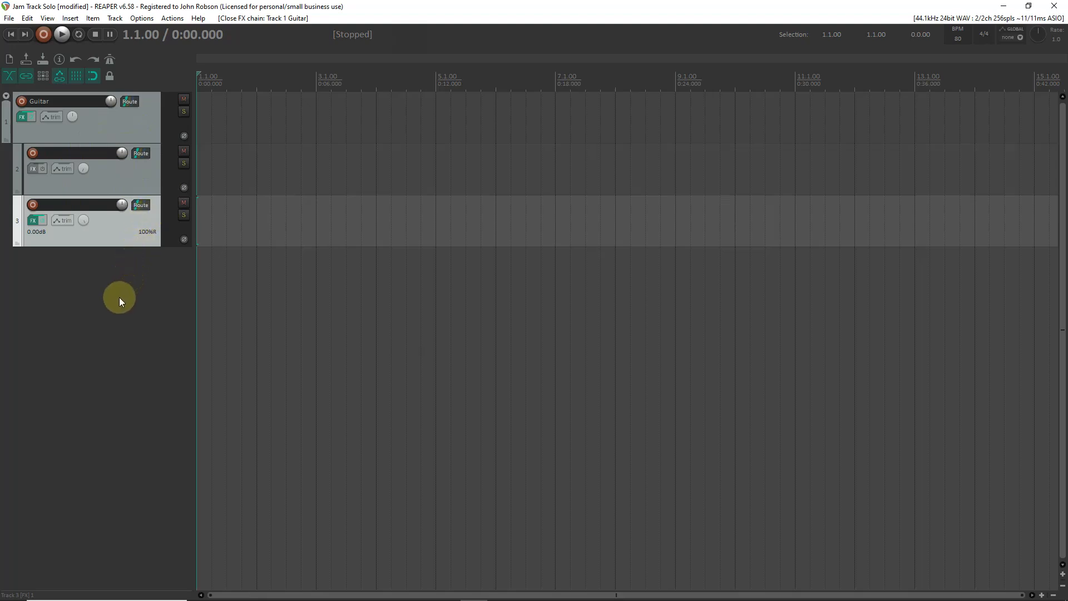
- Add a new track below the others, move it out of the Guitar folder and name it Jam Track
double_click(104, 326)
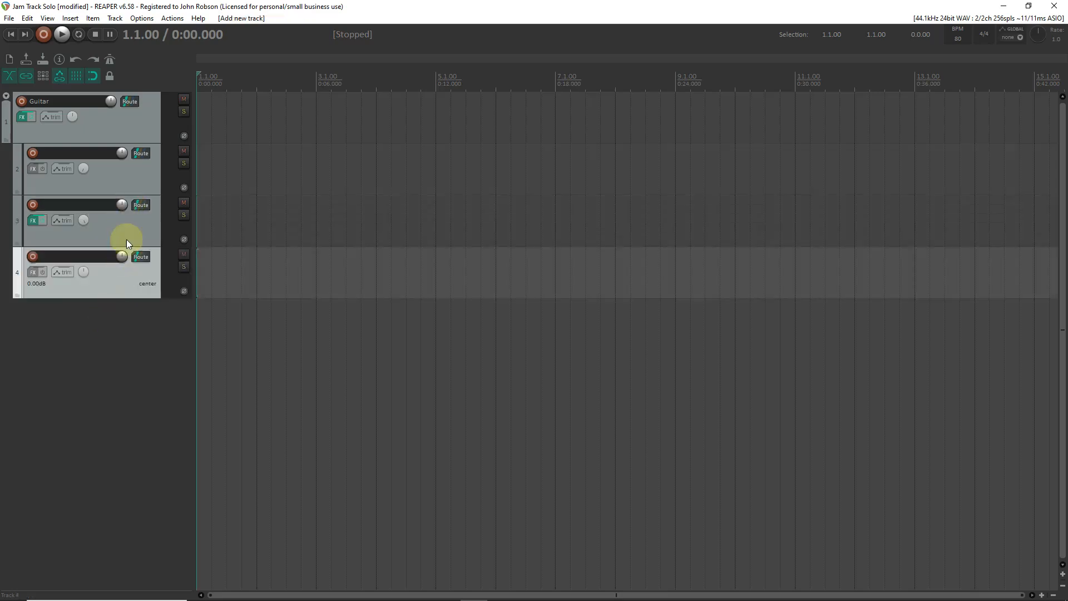
drag(123, 283, 104, 336)
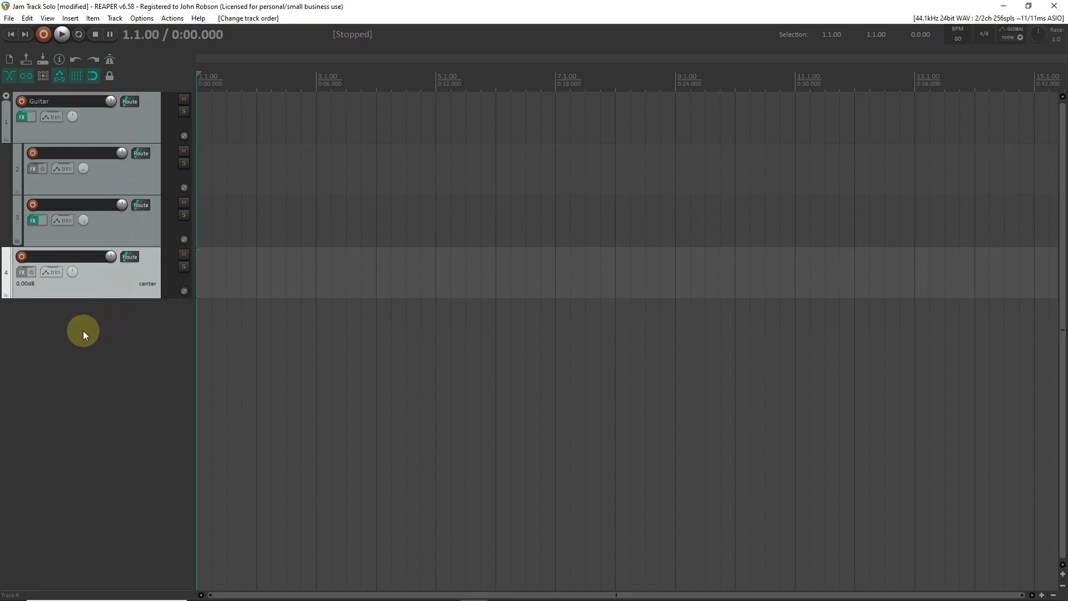
double_click(78, 254)
text(Jam)
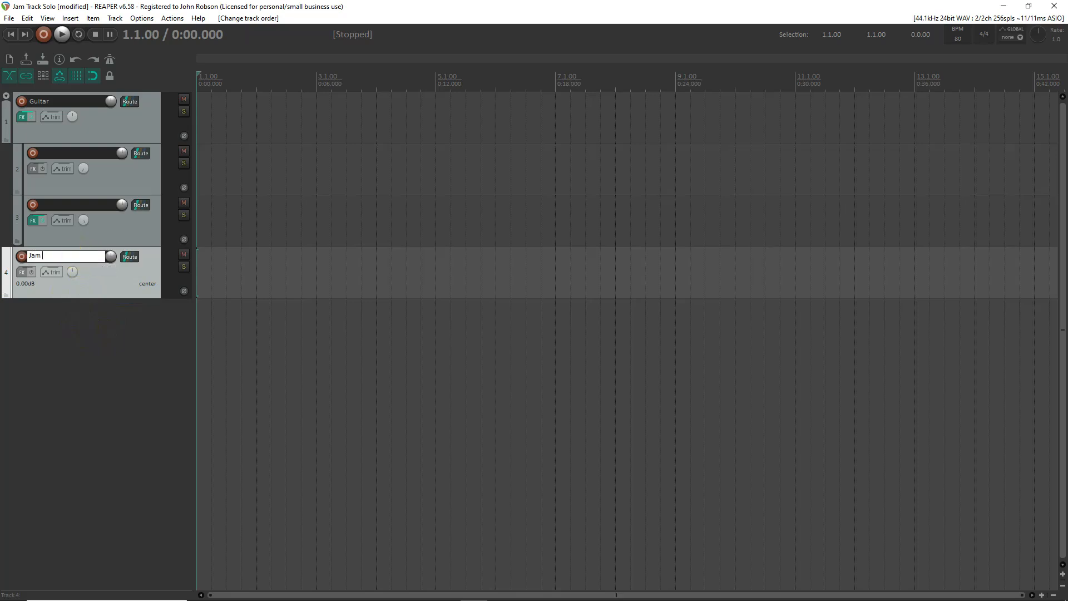
text( Track)
key(Return)
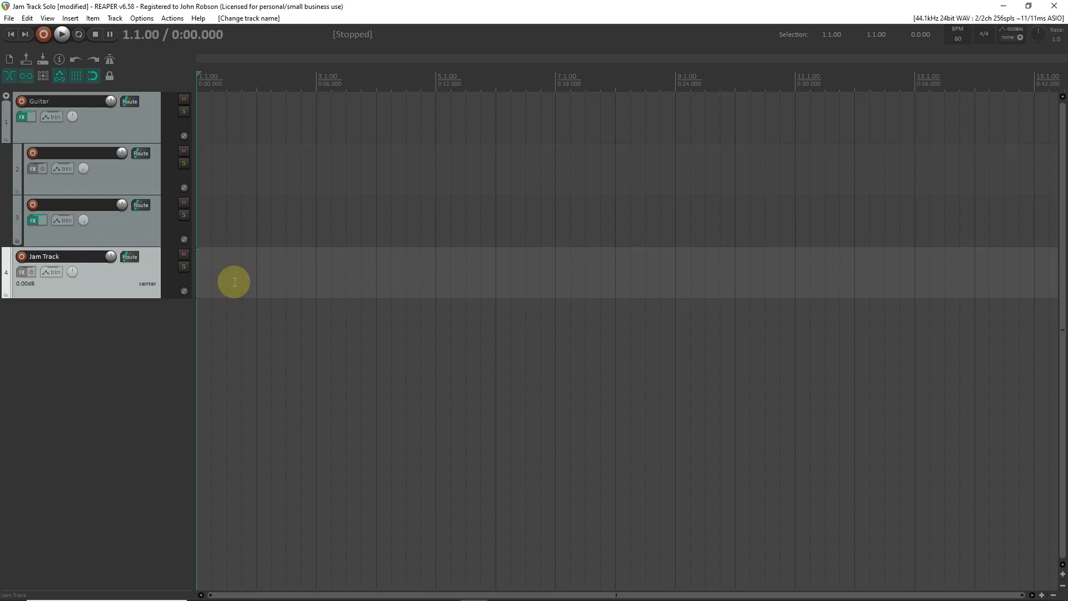
- Switch to the Jam Tracks folder in File Explorer and place "A Major Country Rock Jam Track" at the start of the Jam Track track in REAPER
key(alt+Tab)
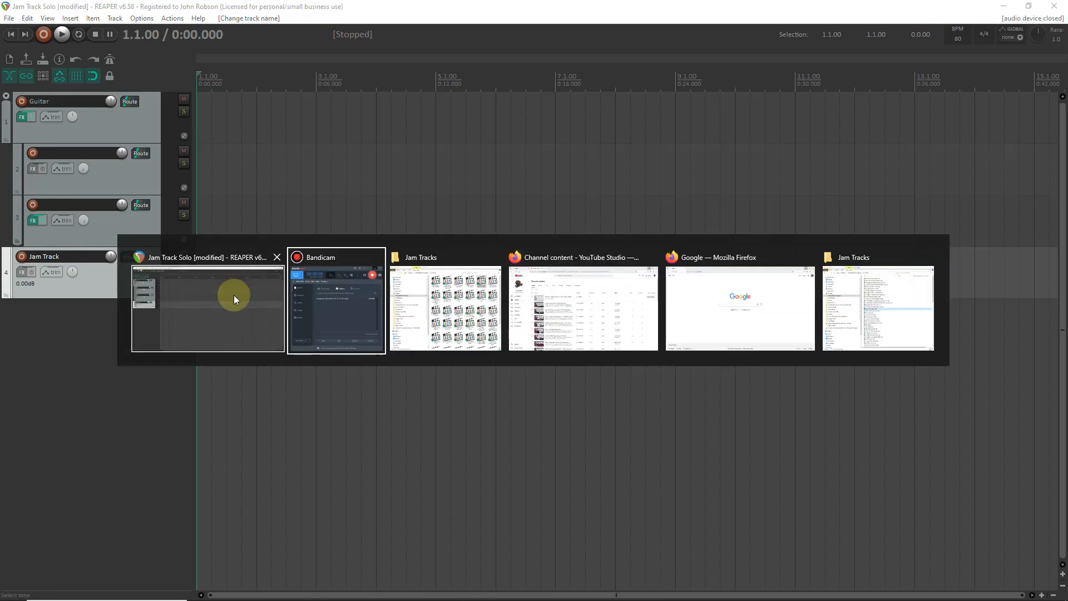
key(alt+Tab)
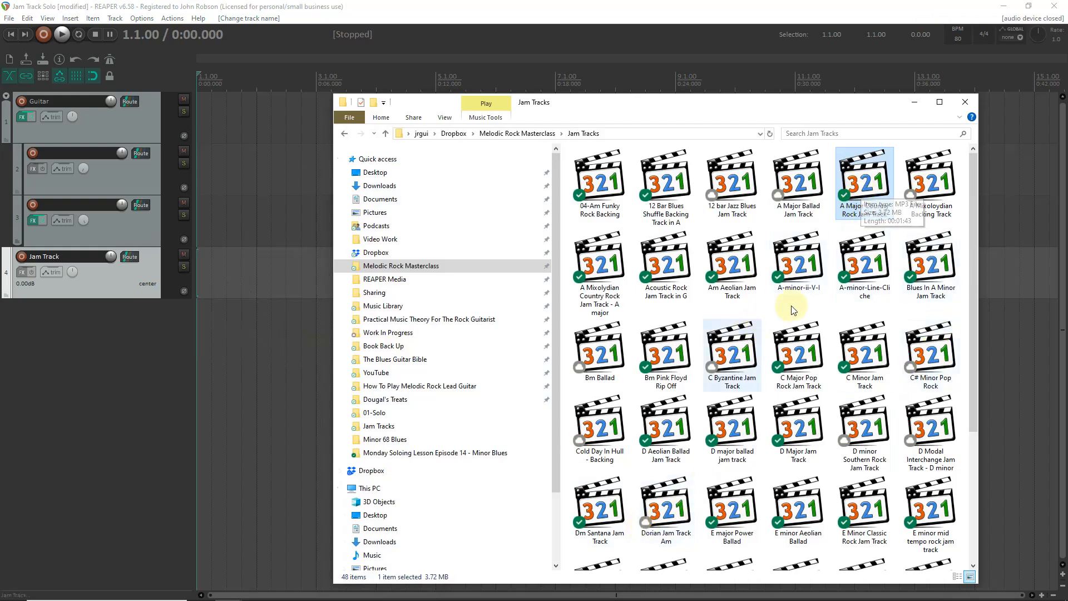
drag(851, 192, 202, 283)
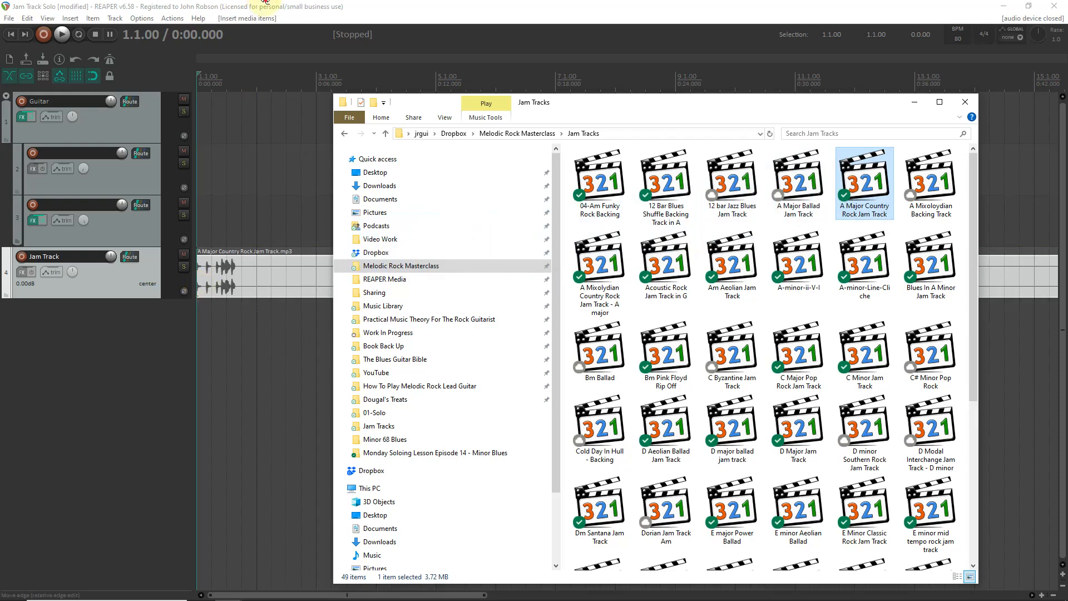
click(266, 3)
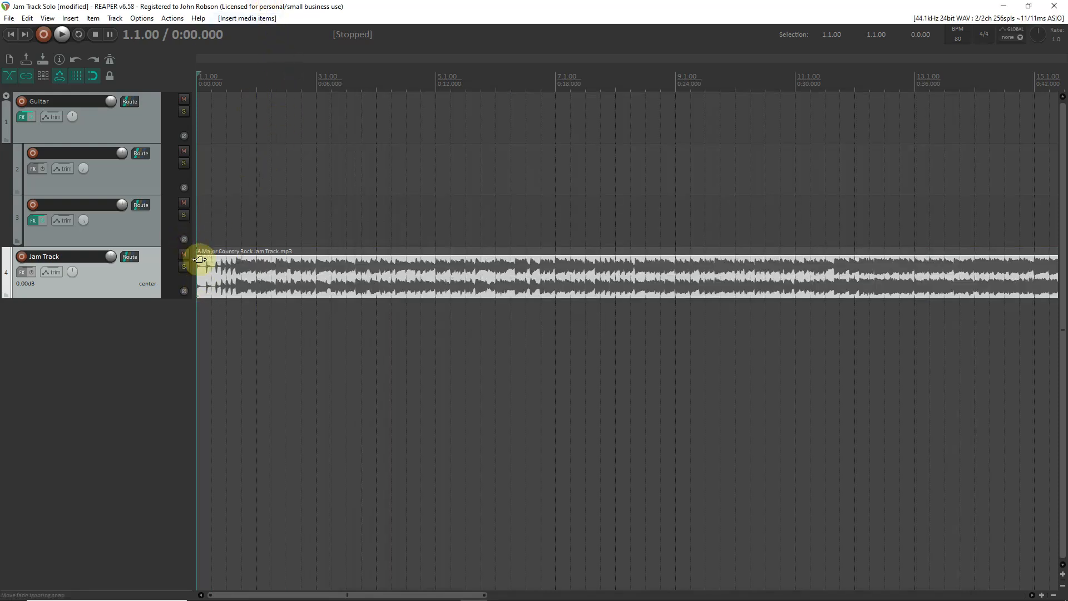
scroll(200, 261, up, 5)
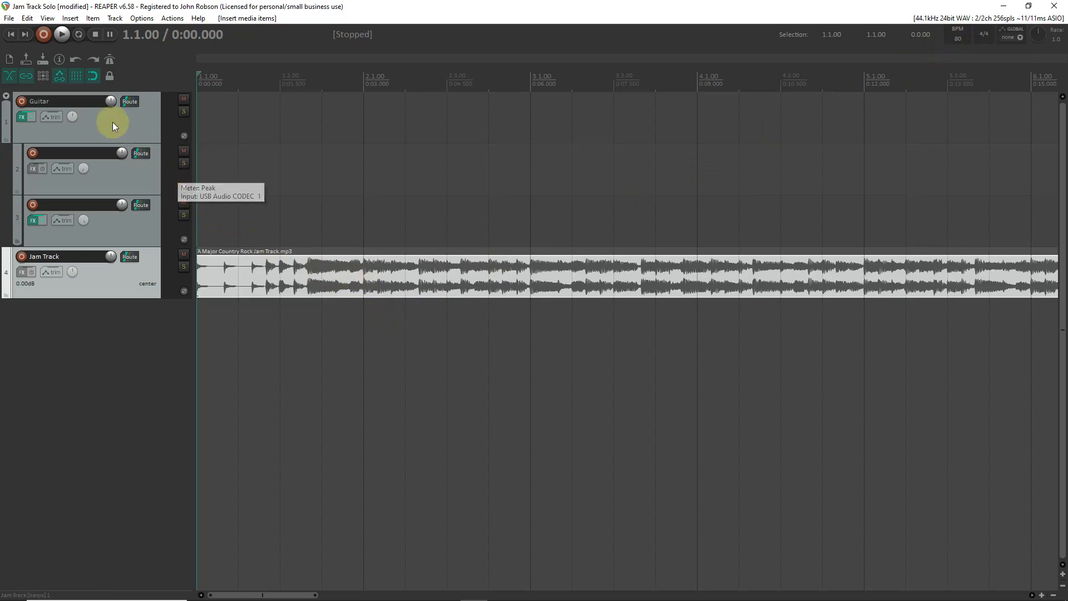
- In the project settings, set both the items/envelopes/markers timebase and the tempo/time signature envelope timebase to Time
click(13, 20)
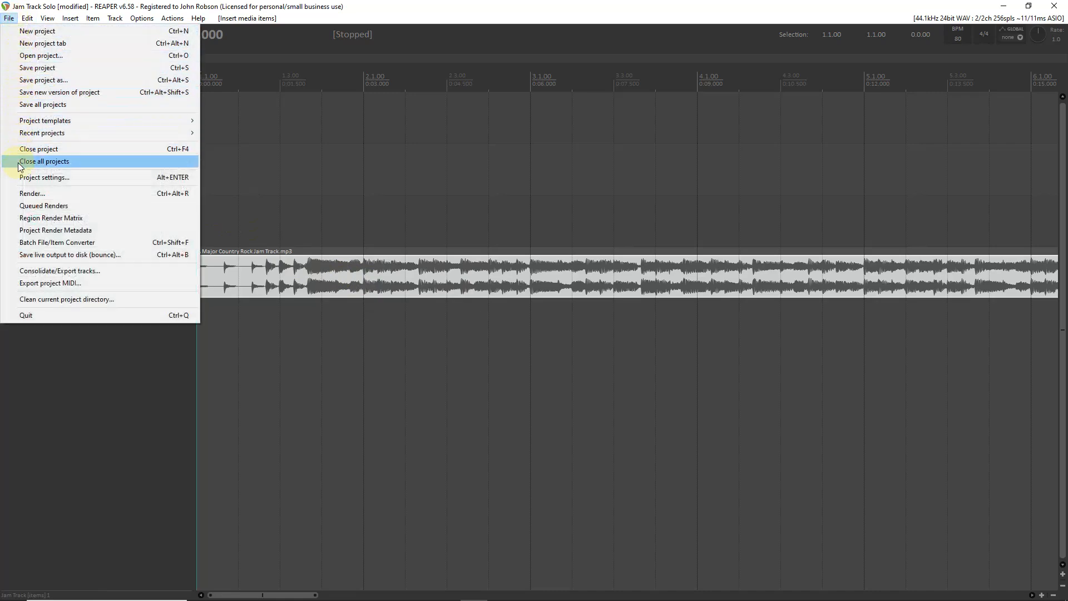
click(160, 180)
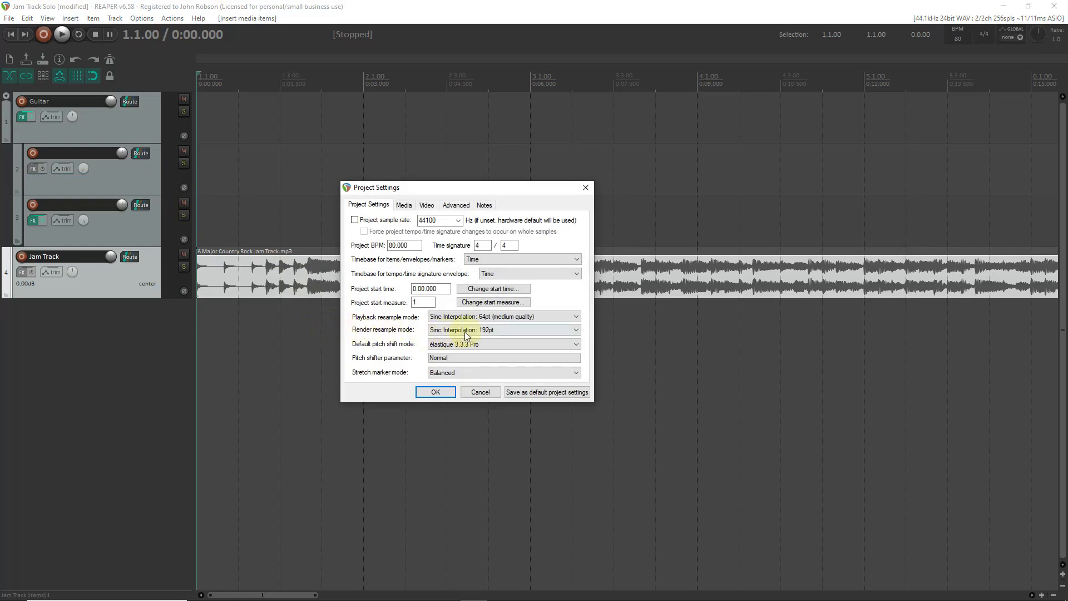
click(535, 260)
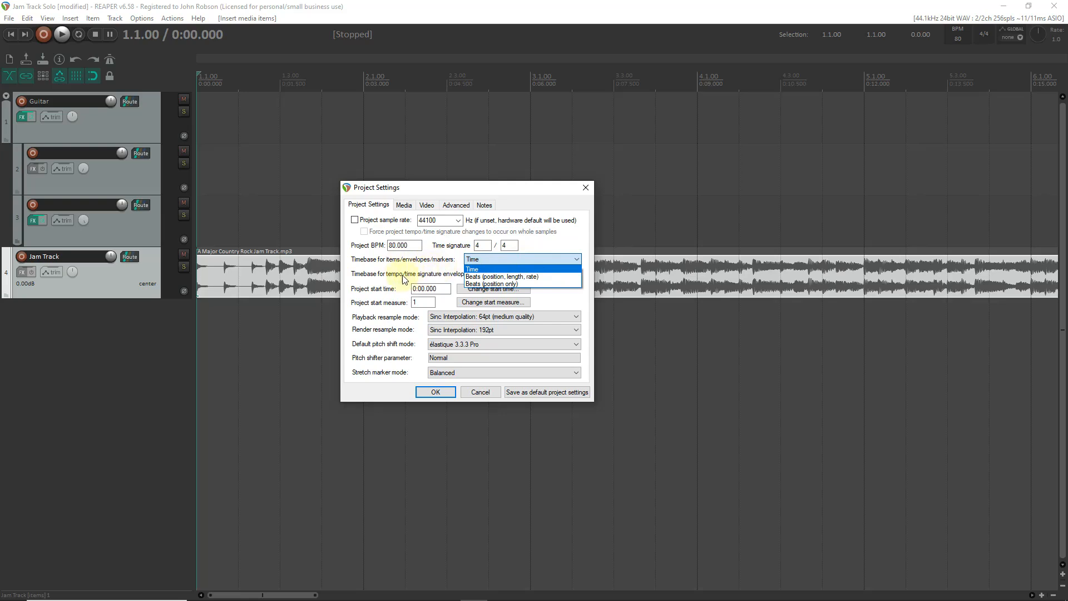
click(495, 262)
click(495, 262)
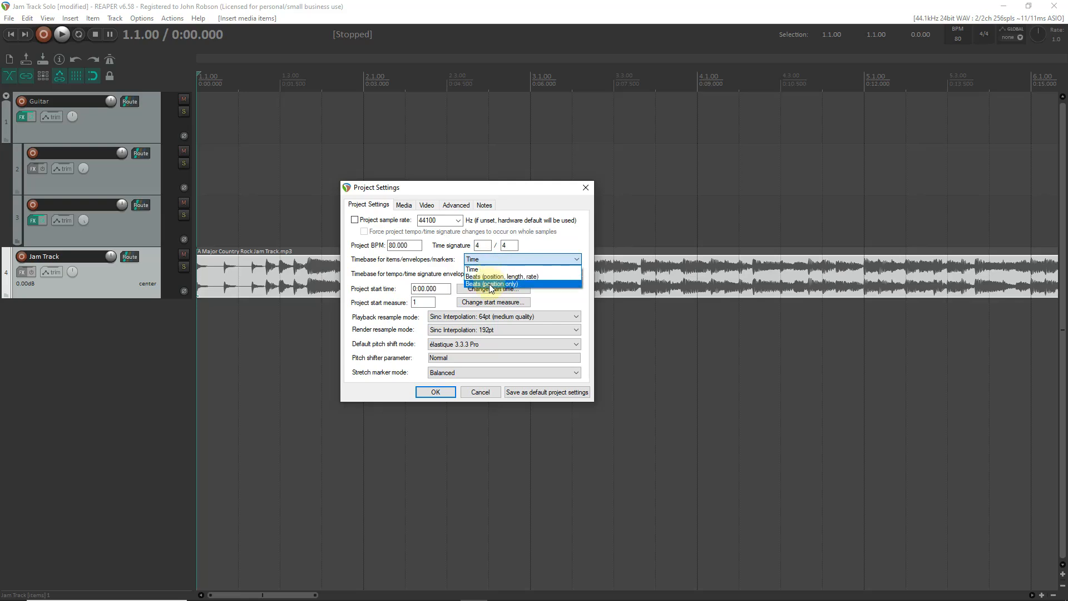
click(494, 270)
click(498, 273)
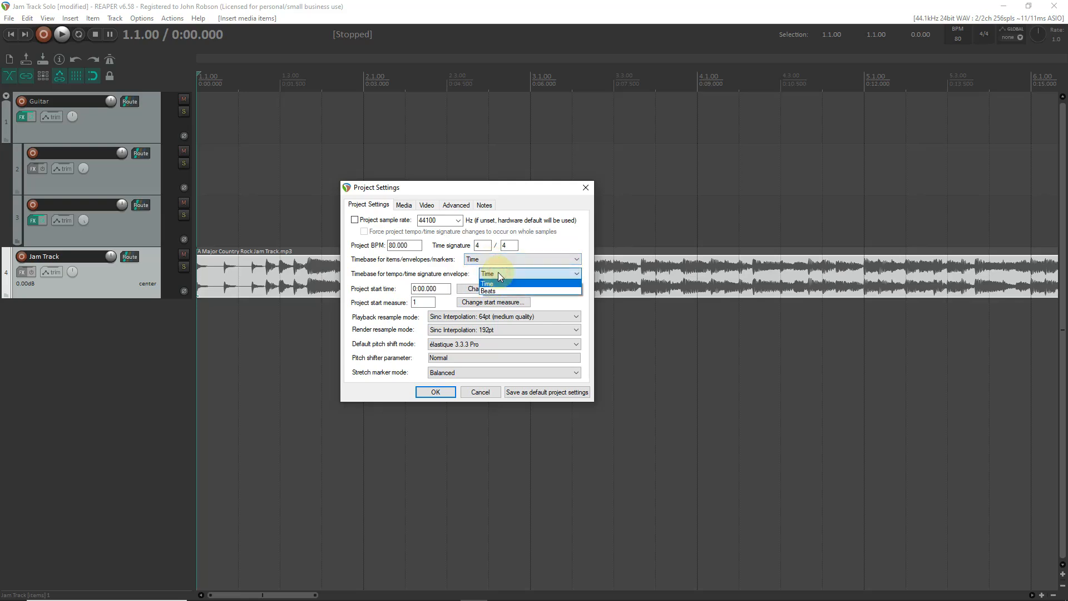
click(498, 283)
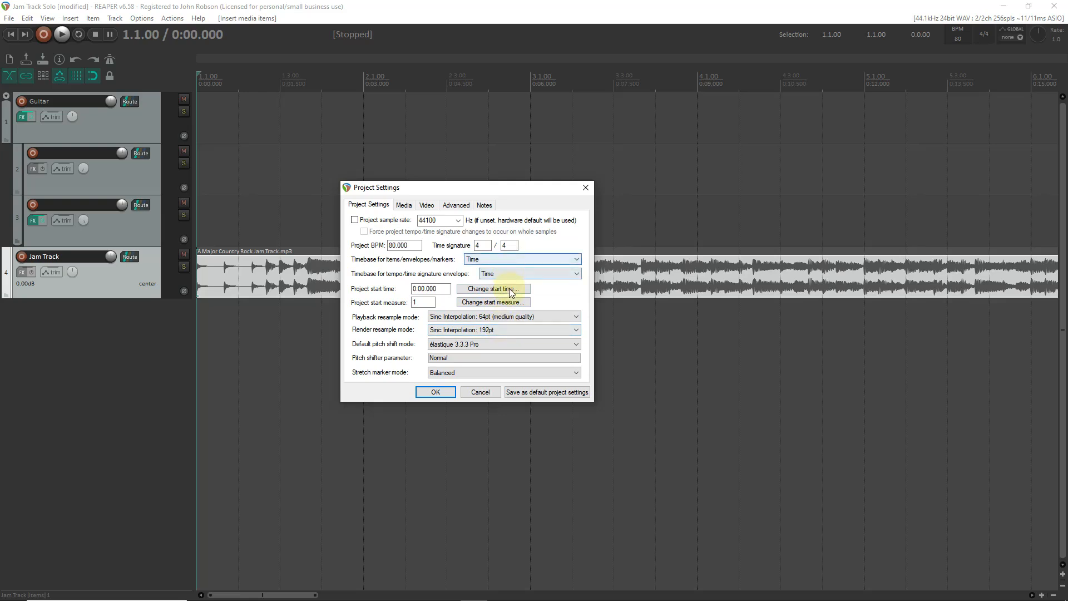
click(437, 392)
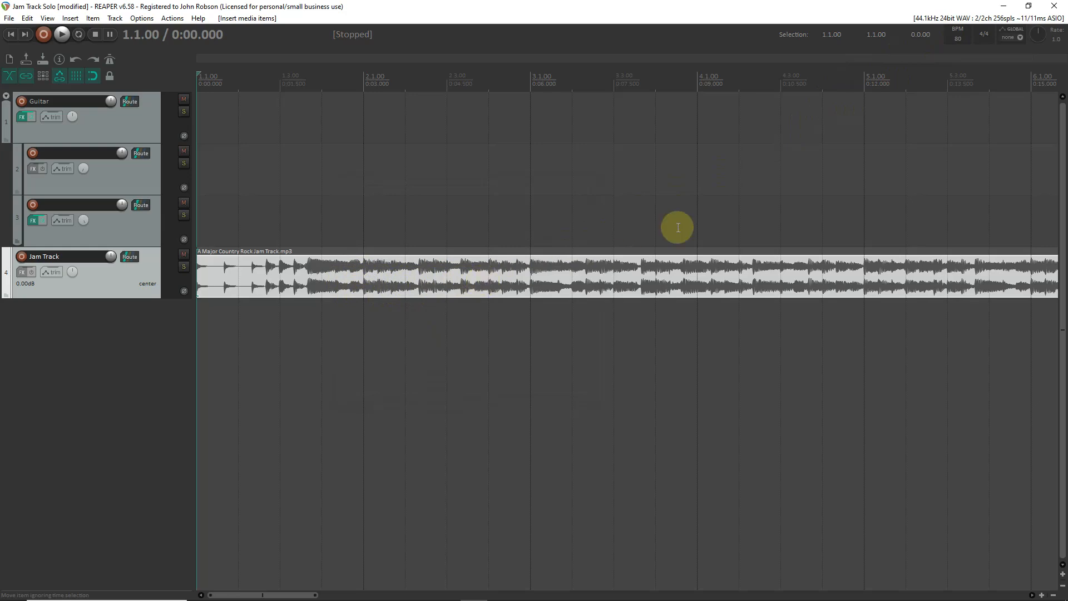
- Set the project tempo to 120 BPM and check the jam track's waveform against the grid
double_click(957, 44)
text(120)
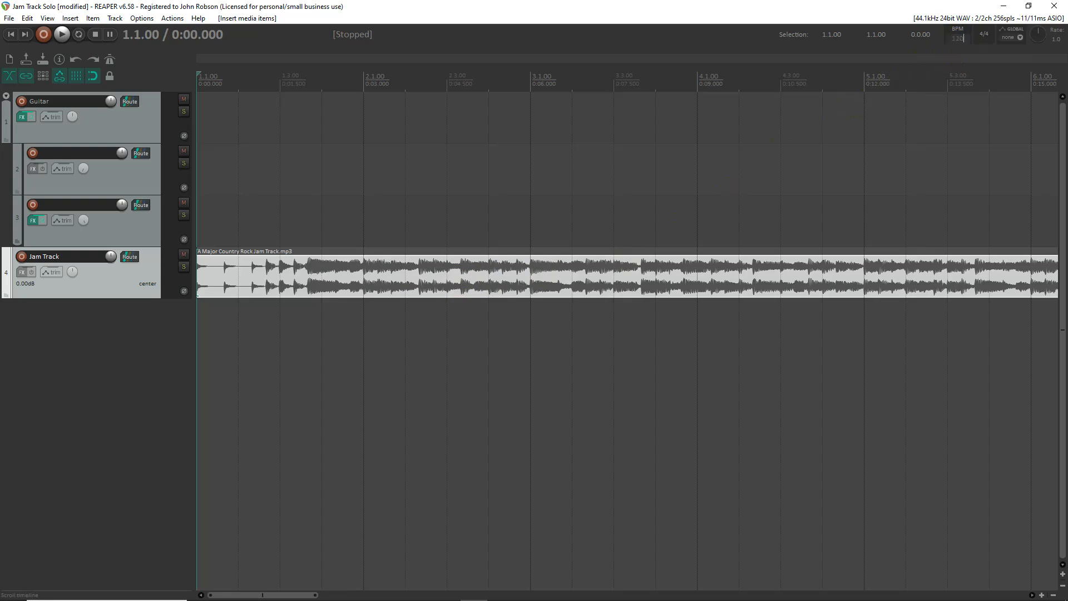
key(Return)
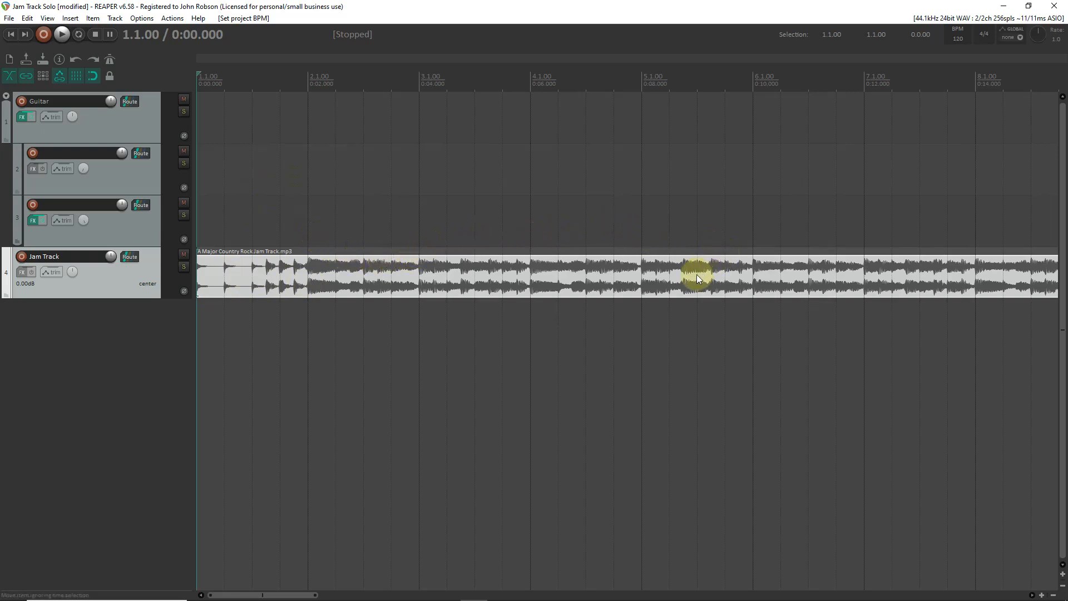
scroll(696, 275, down, 1)
scroll(695, 275, down, 2)
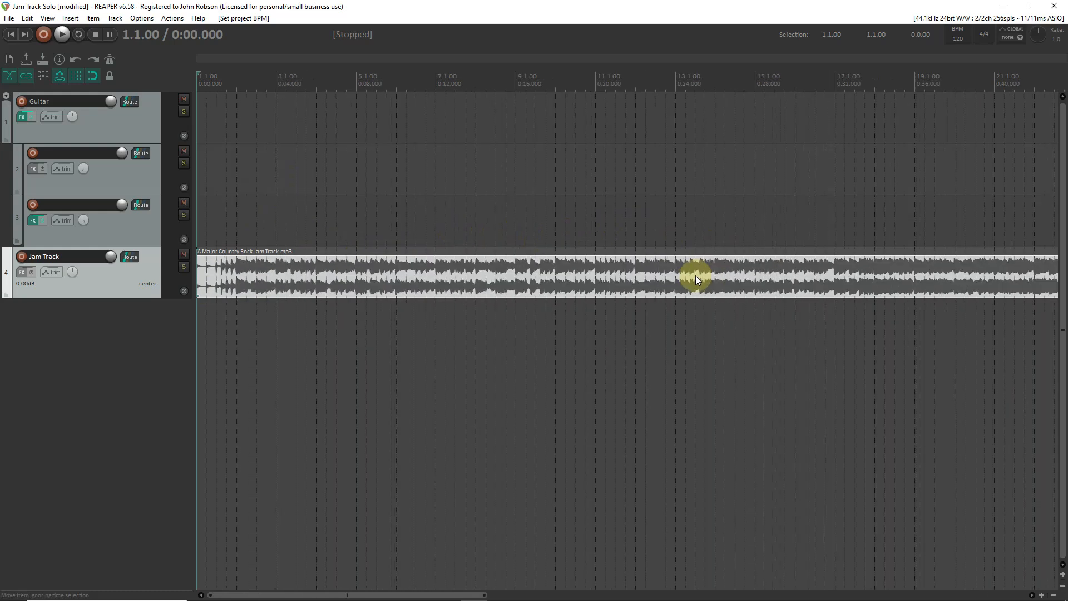
scroll(696, 276, up, 2)
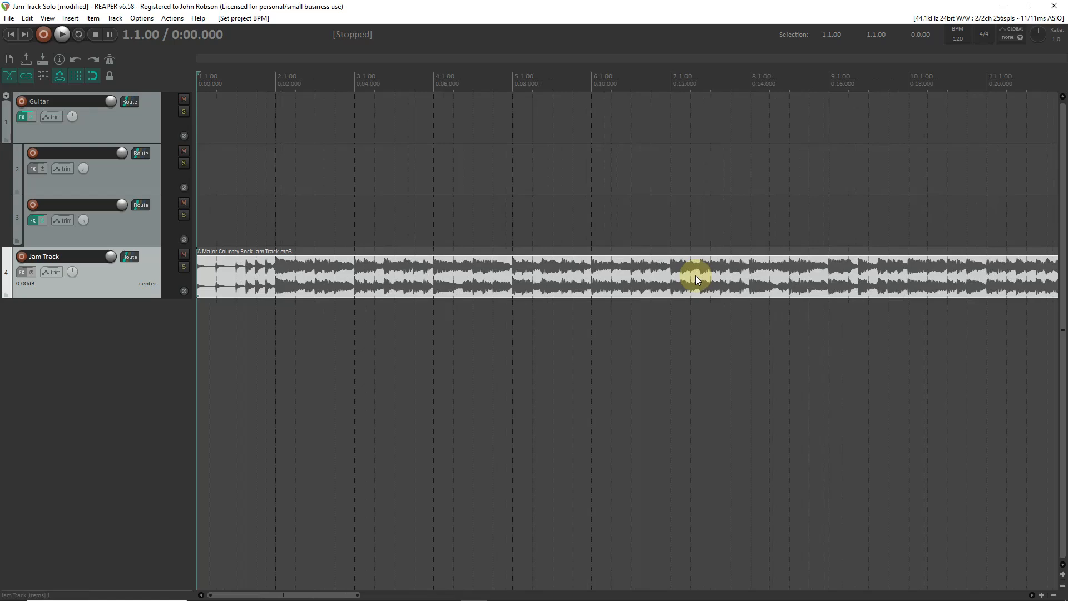